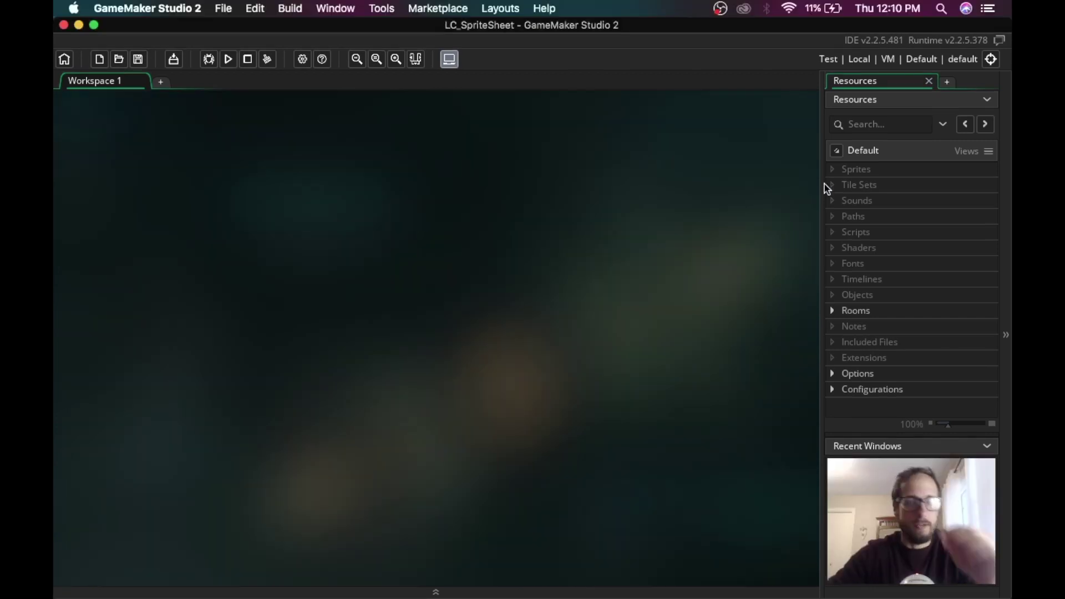
Step: Create a new sprite and import 2Balloons_16x24.png from the Balloon Fight Assets folder into it, accepting the non-undoable import
right_click(872, 169)
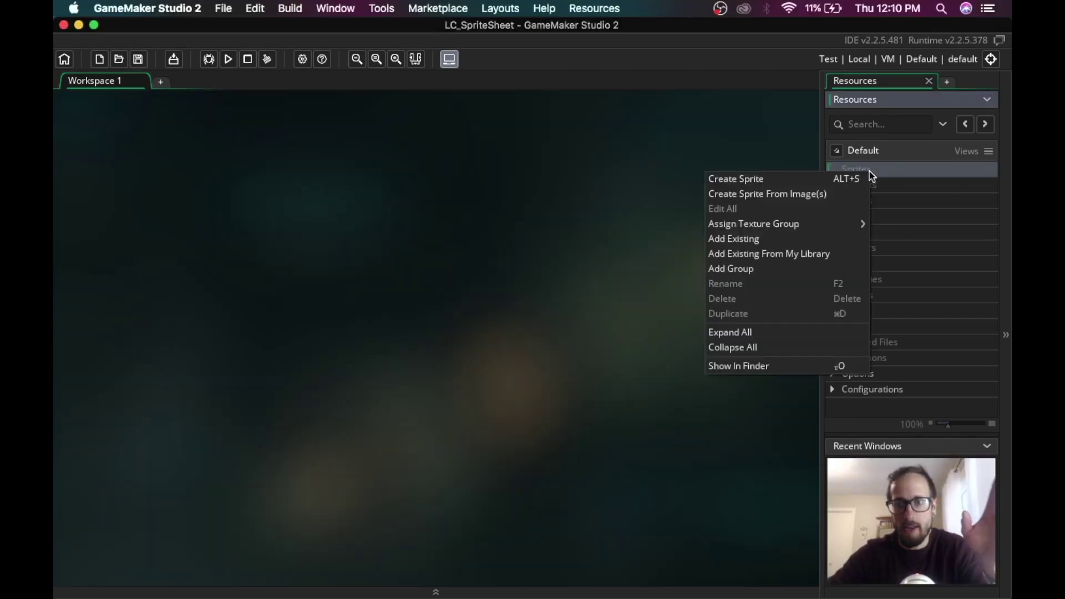
click(831, 186)
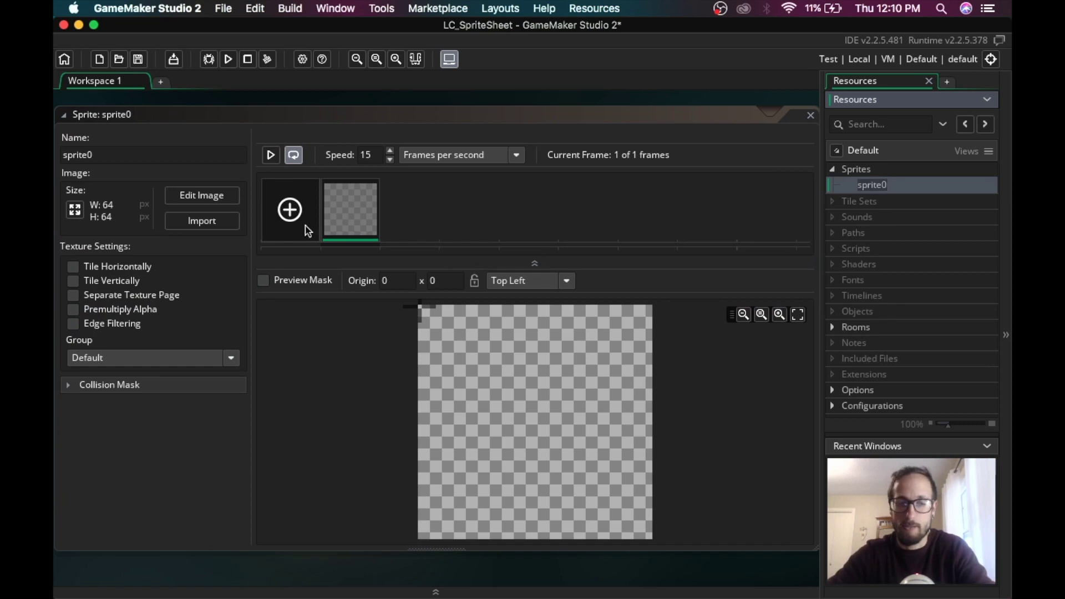
click(201, 221)
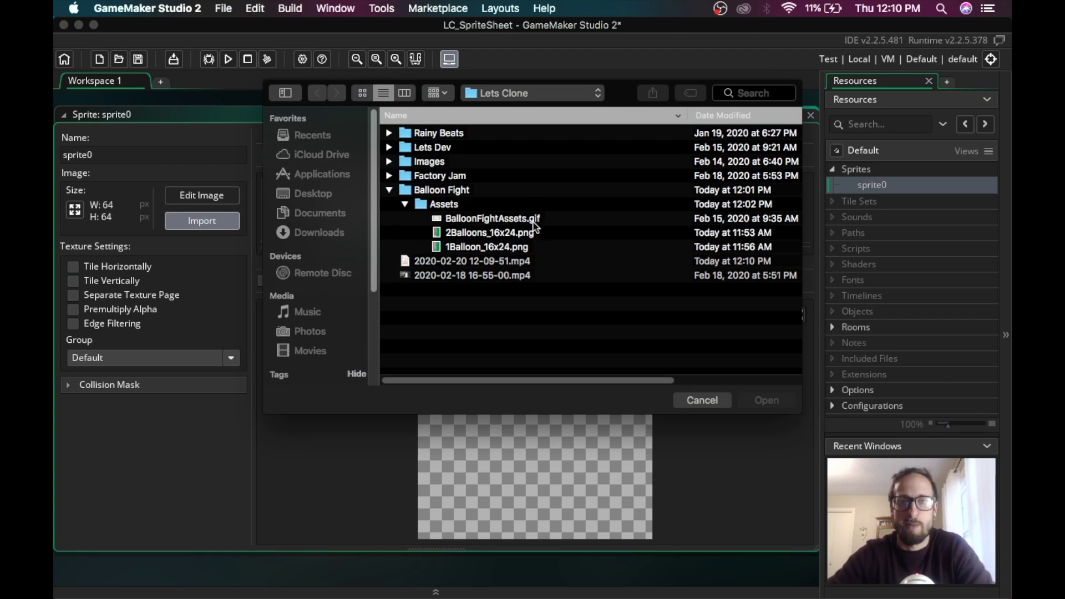
click(465, 235)
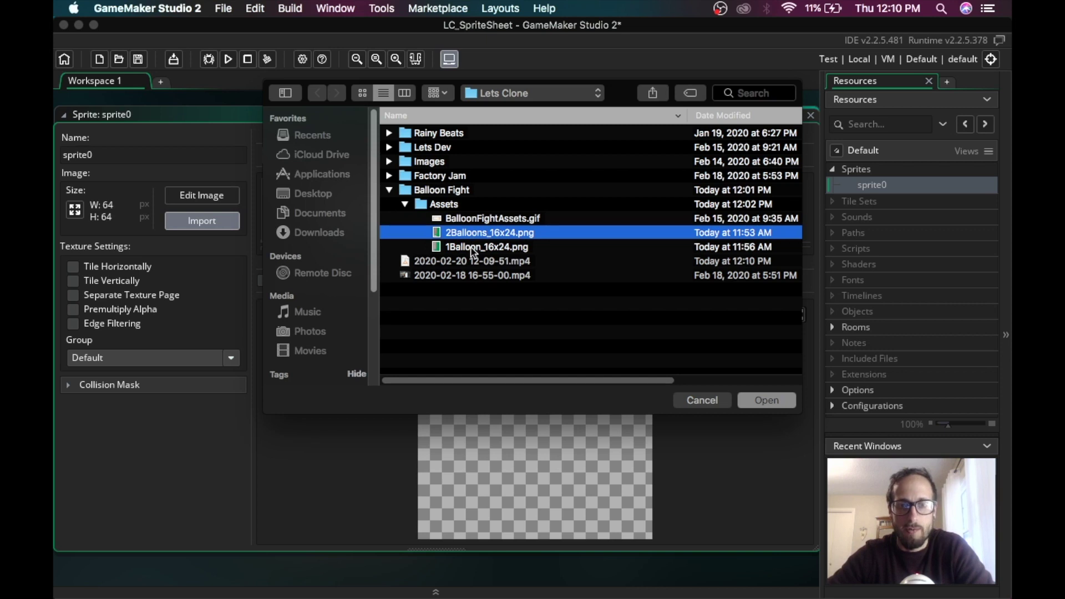
click(470, 247)
click(484, 234)
click(779, 399)
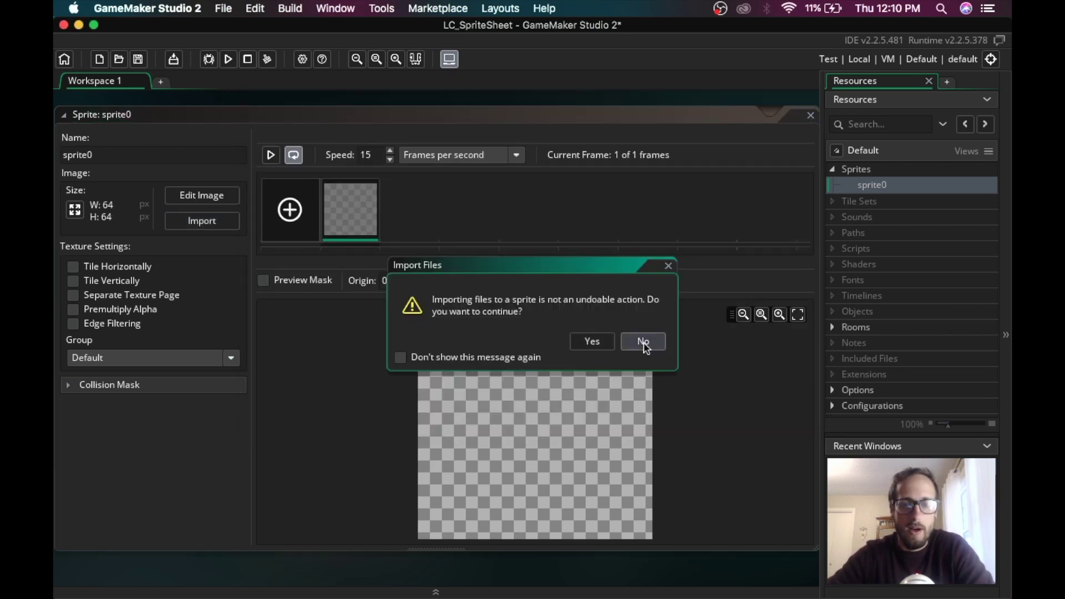
click(585, 343)
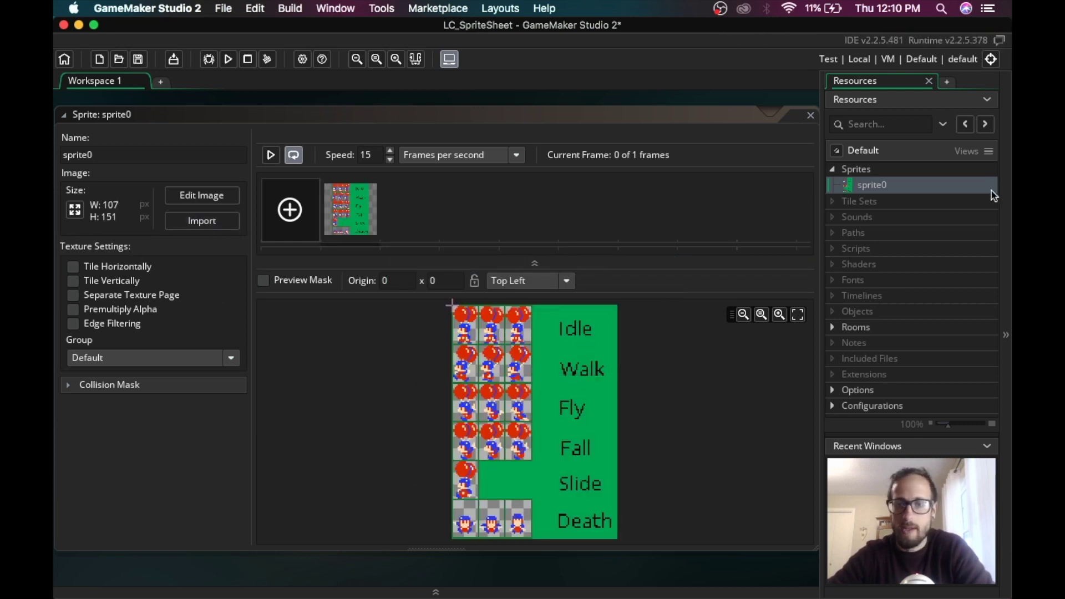
Step: Rename the imported sprite as SpriteSheet
right_click(877, 190)
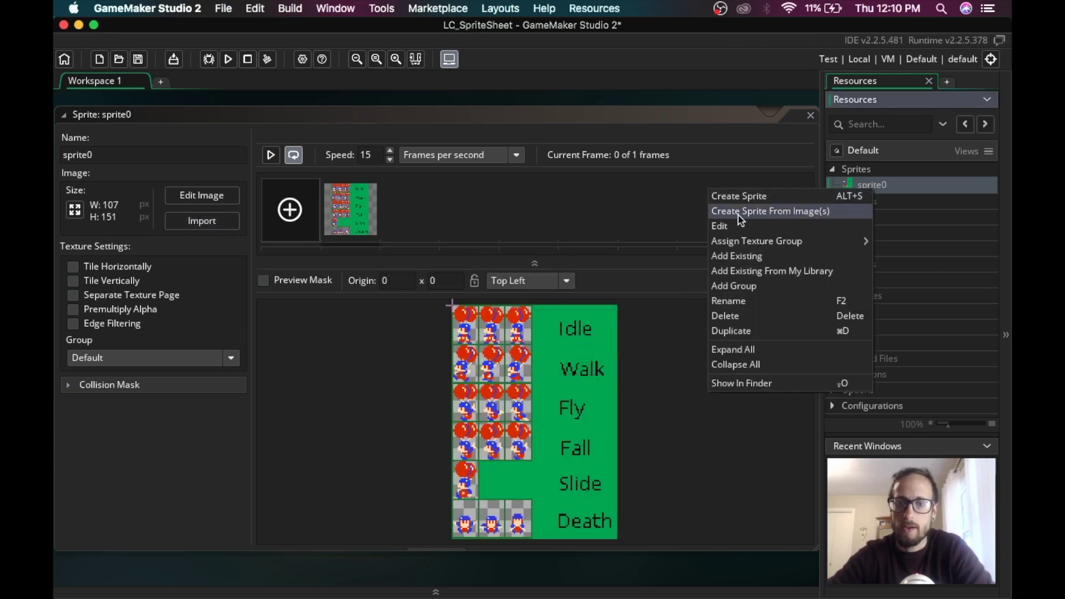
click(566, 219)
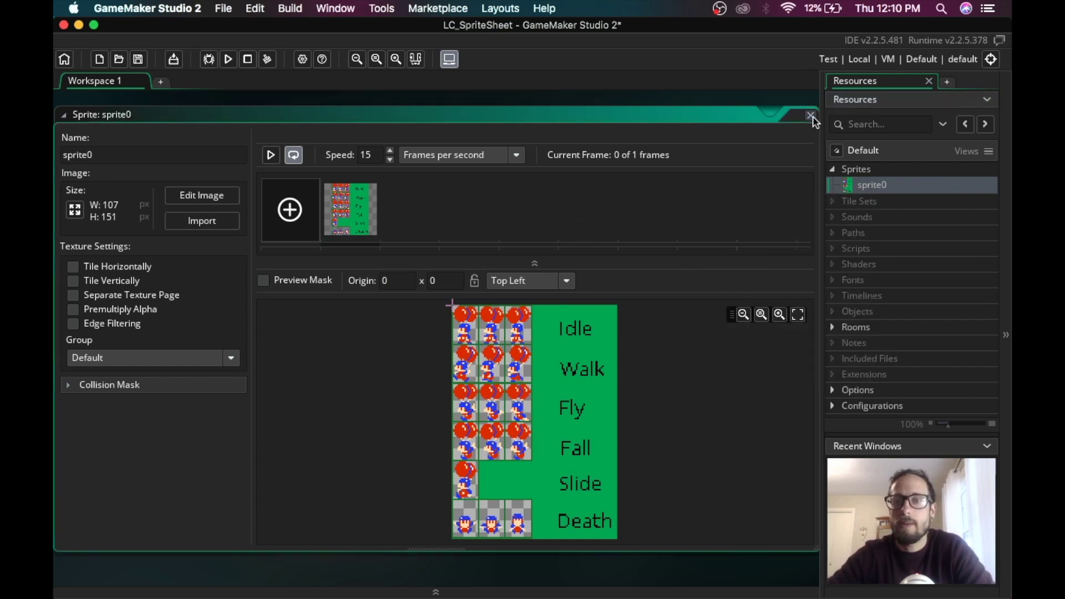
drag(113, 154, 56, 150)
text(Spr)
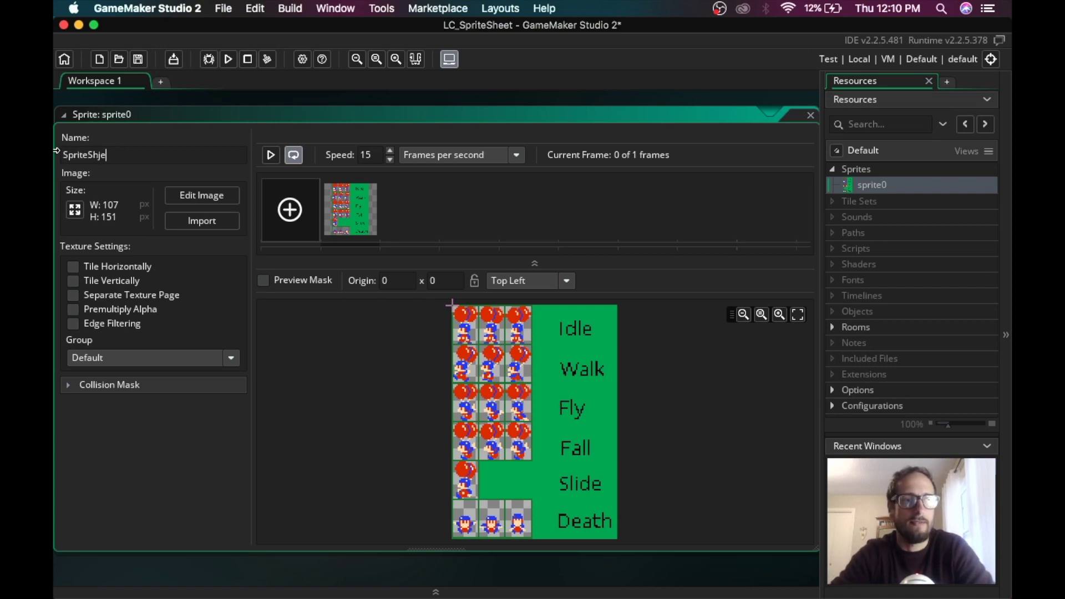
text(iteSheet)
key(Return)
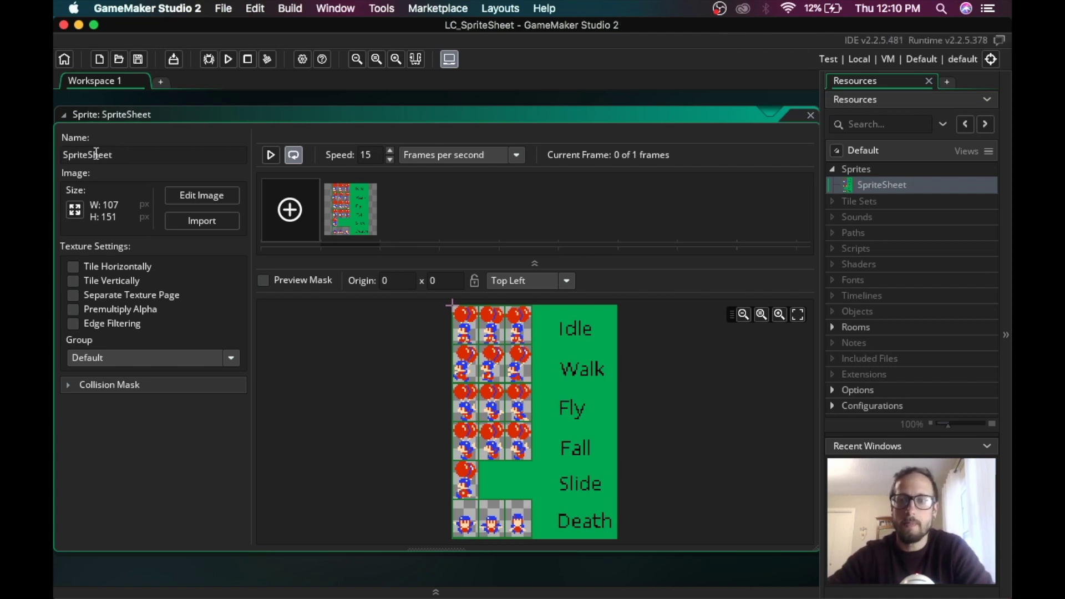
Step: Duplicate the SpriteSheet sprite and name the copy spr_Player_Idle_2Balloons
click(882, 187)
key(super+d)
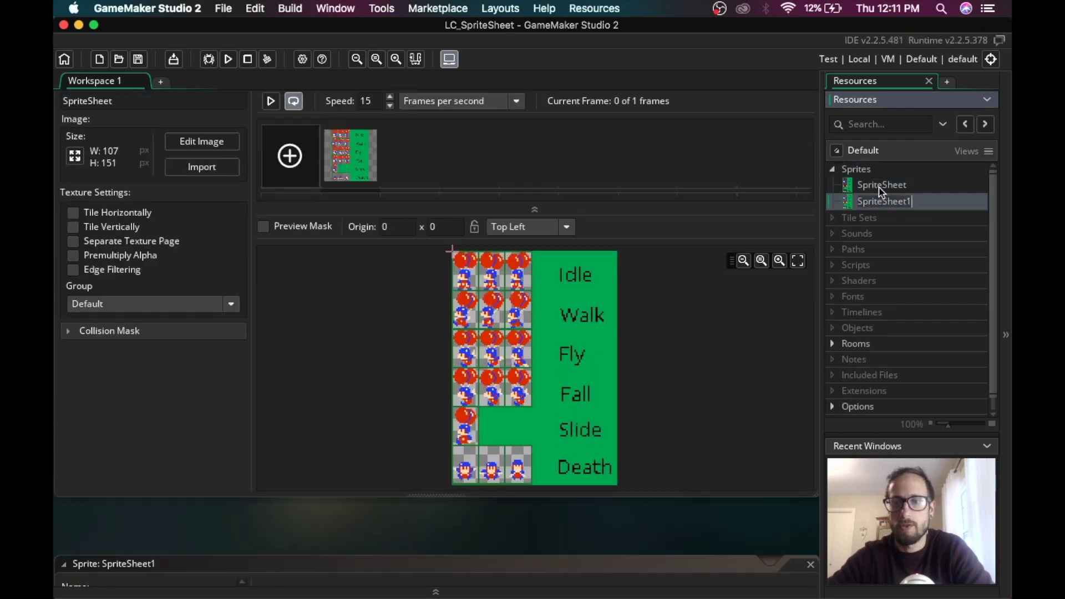
text(s)
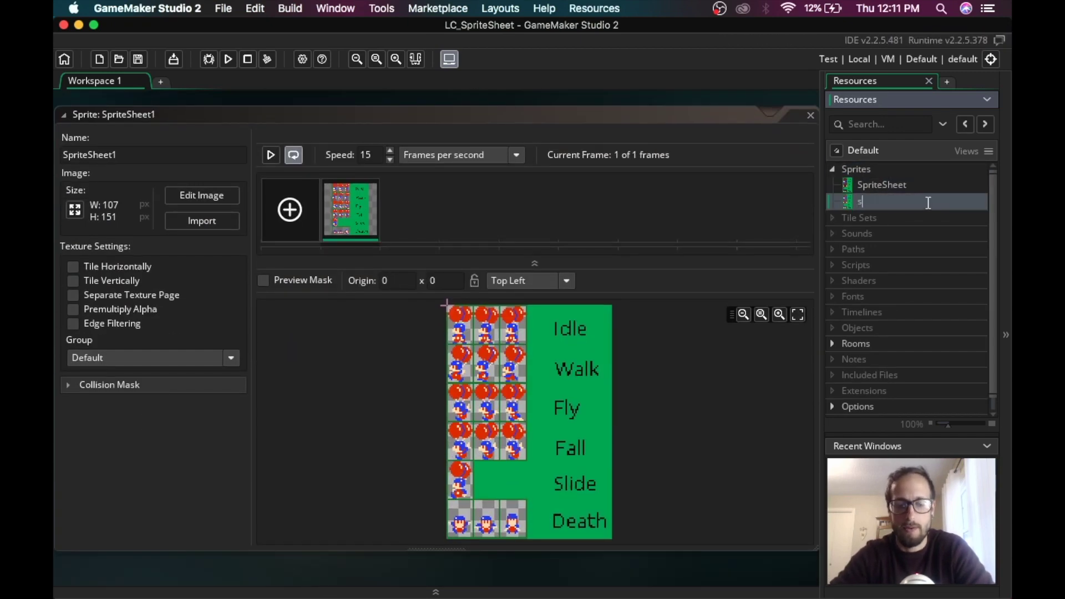
text(pr_Play)
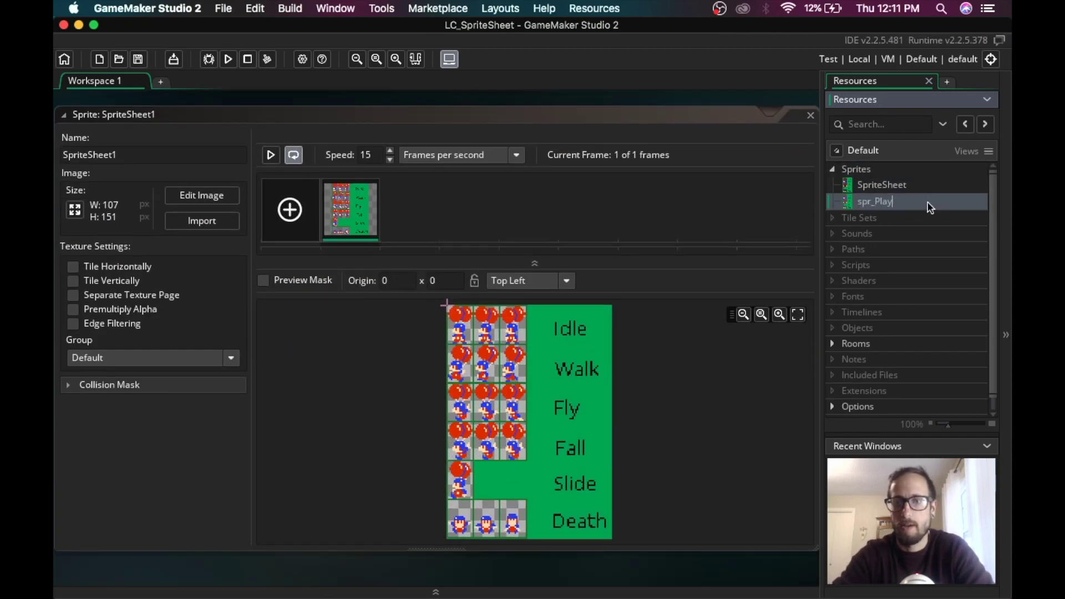
text(er_Idle_2Balloons)
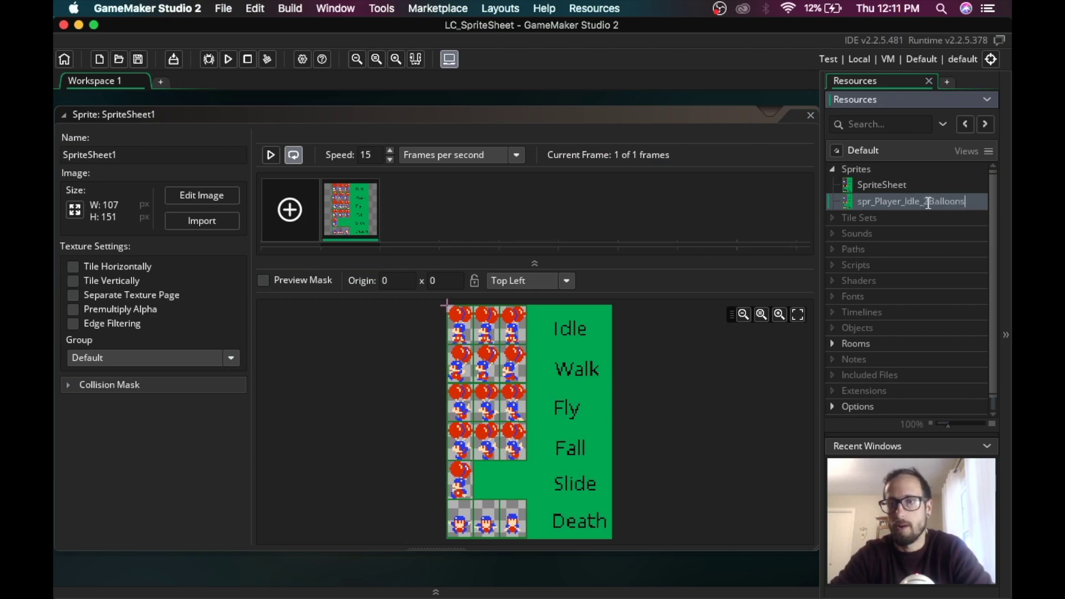
key(Return)
Step: Open spr_Player_Idle_2Balloons for image editing, start Convert to Frames, and enlarge the conversion window
click(868, 189)
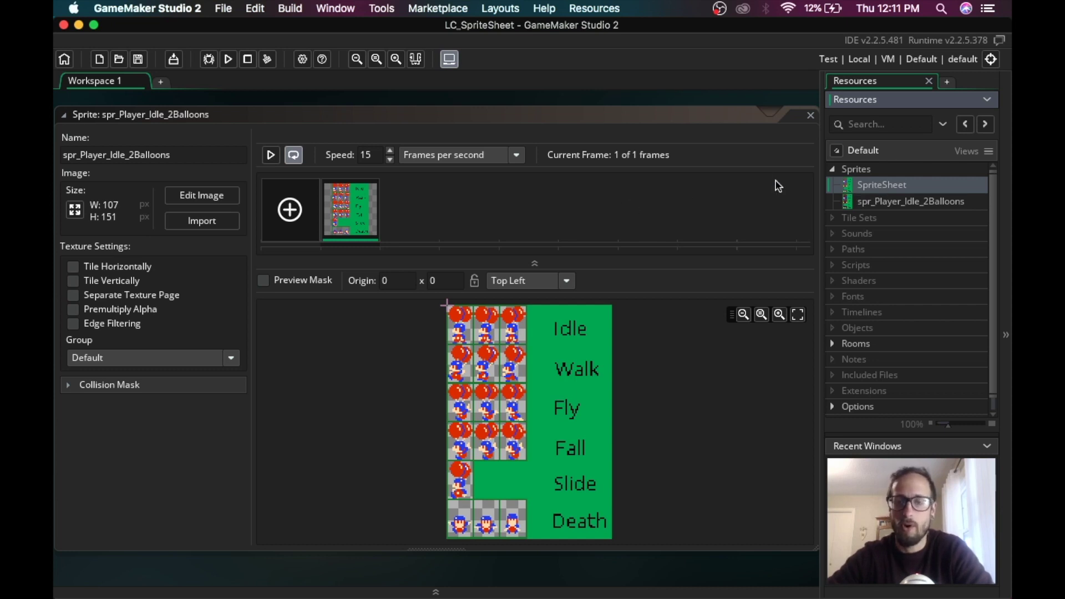
click(872, 201)
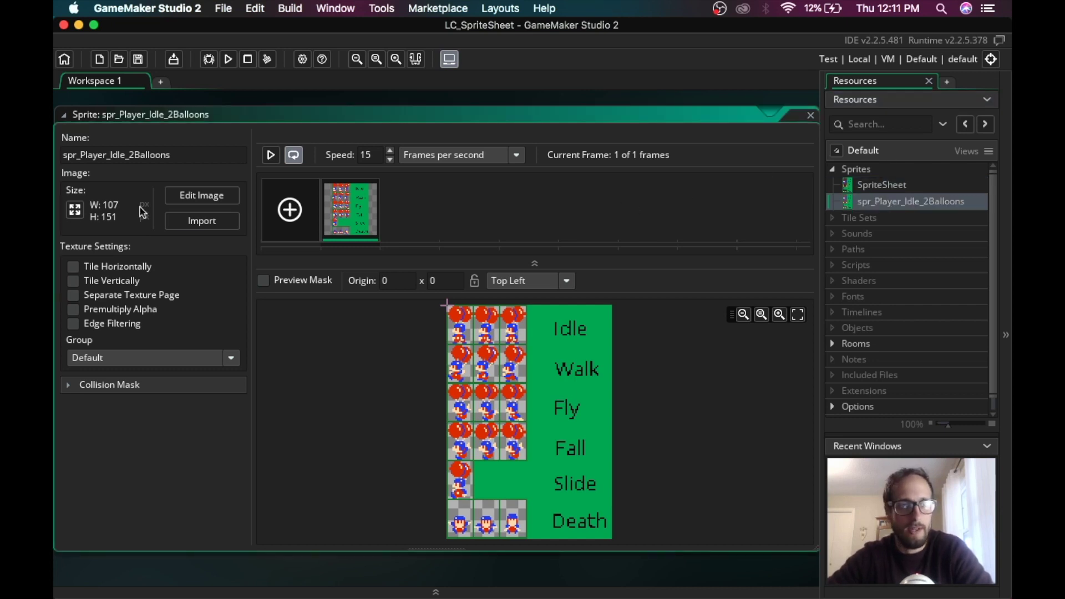
click(203, 196)
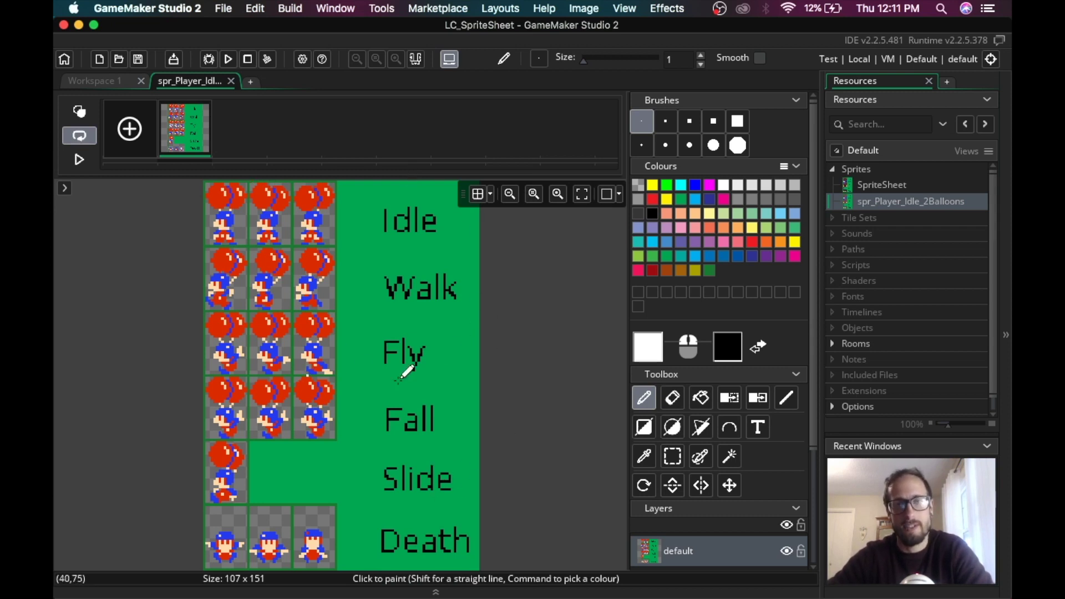
click(585, 10)
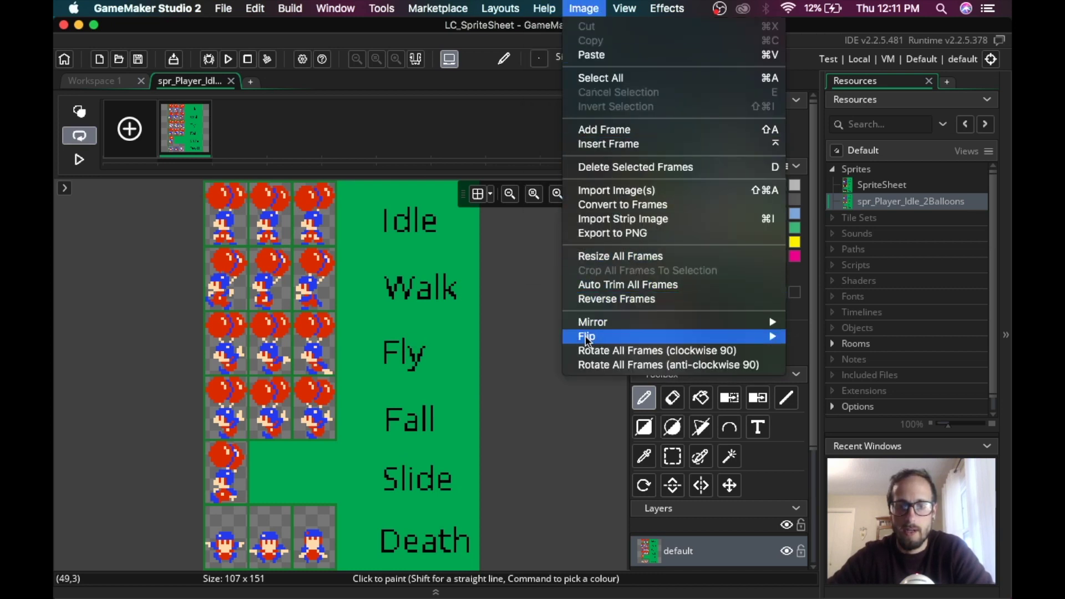
click(777, 208)
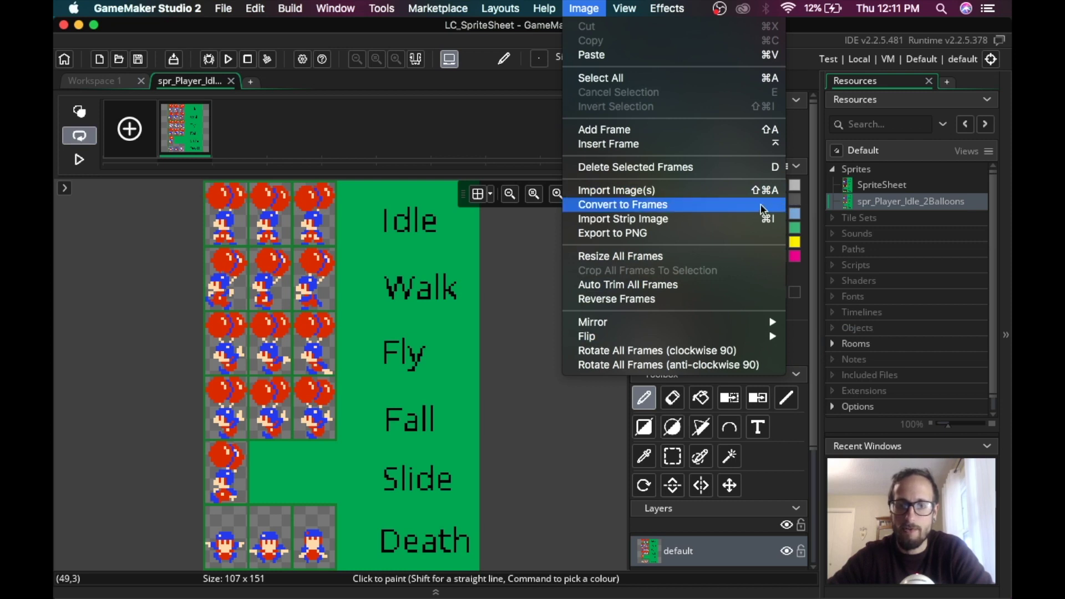
click(633, 206)
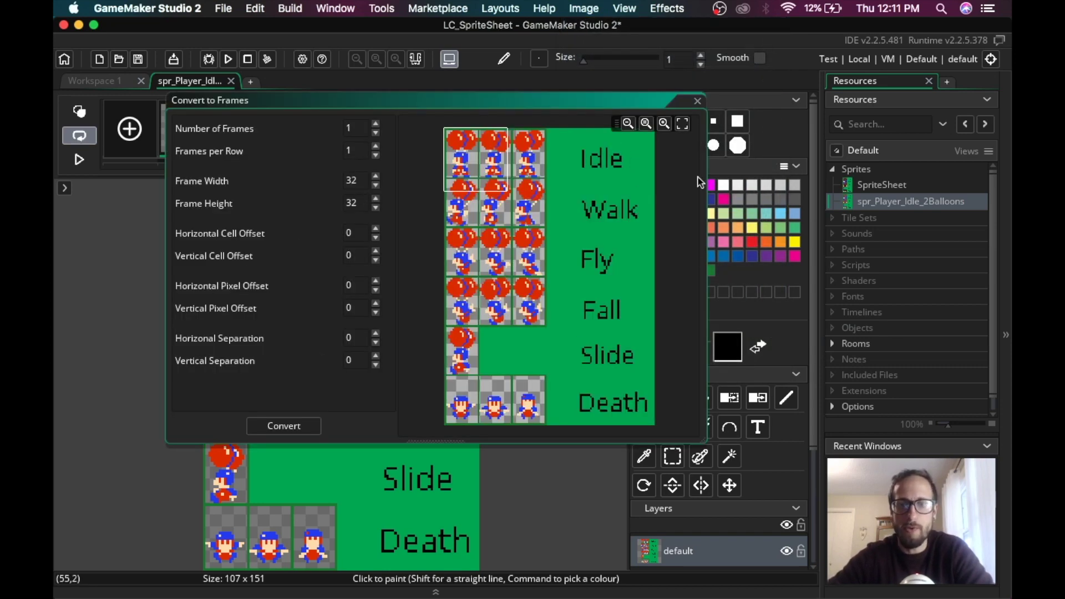
mouse_move(473, 101)
mouse_down()
mouse_move(404, 68)
mouse_move(366, 101)
mouse_up()
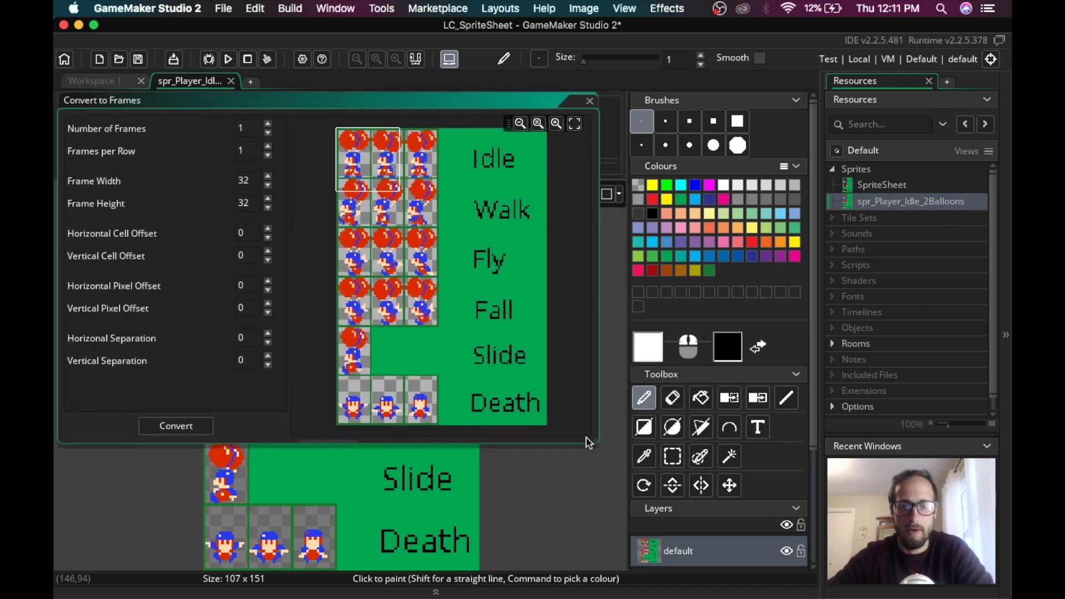
drag(594, 444, 805, 568)
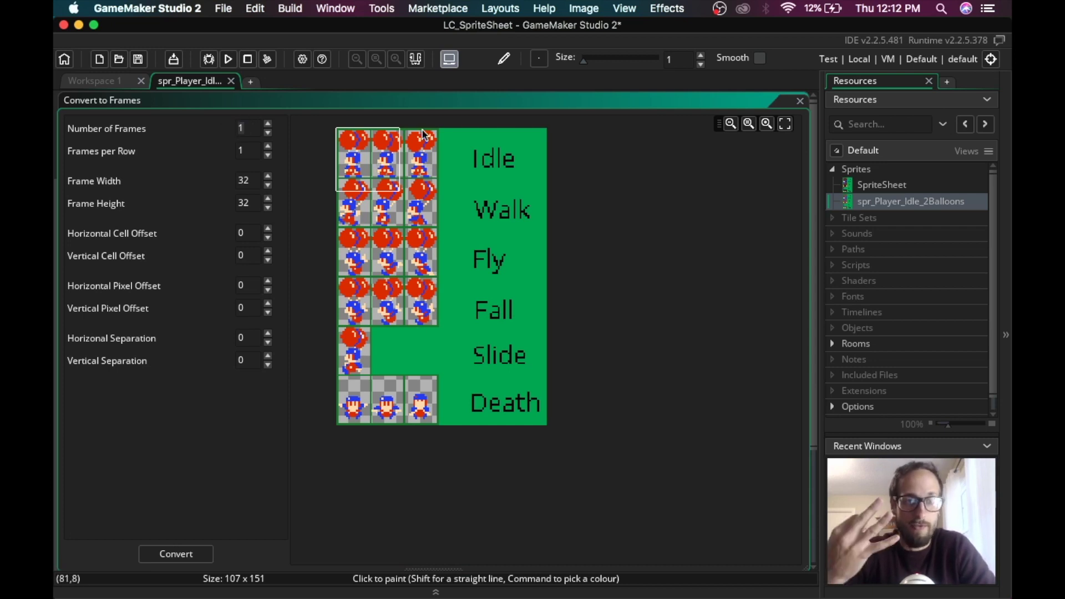
Step: Set the conversion to 3 frames, 3 per row, with a frame width of 16 and height of 24
key(Return)
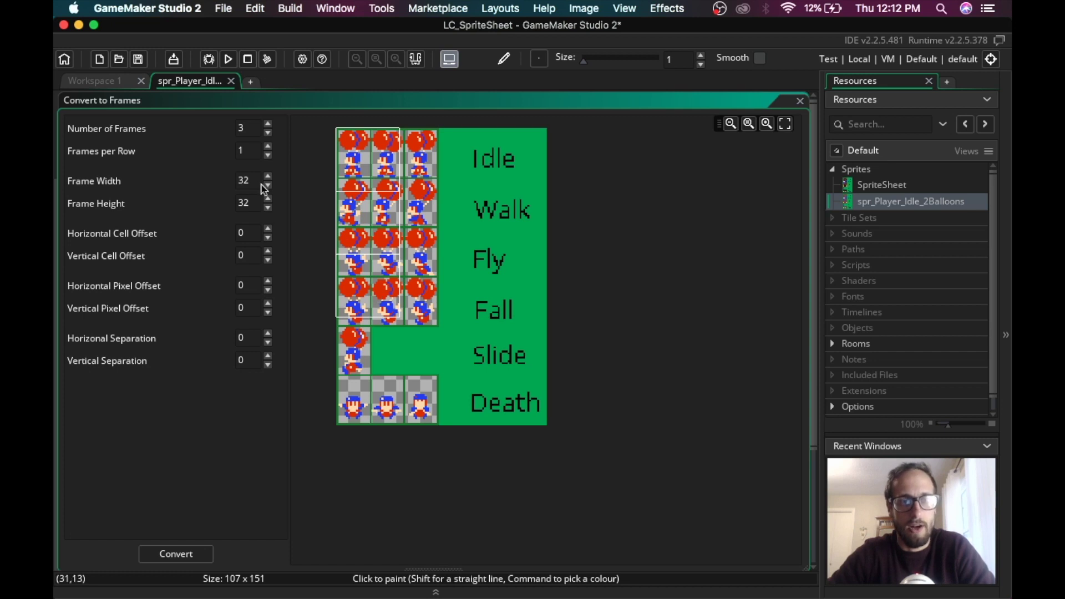
key(BackSpace)
text(3)
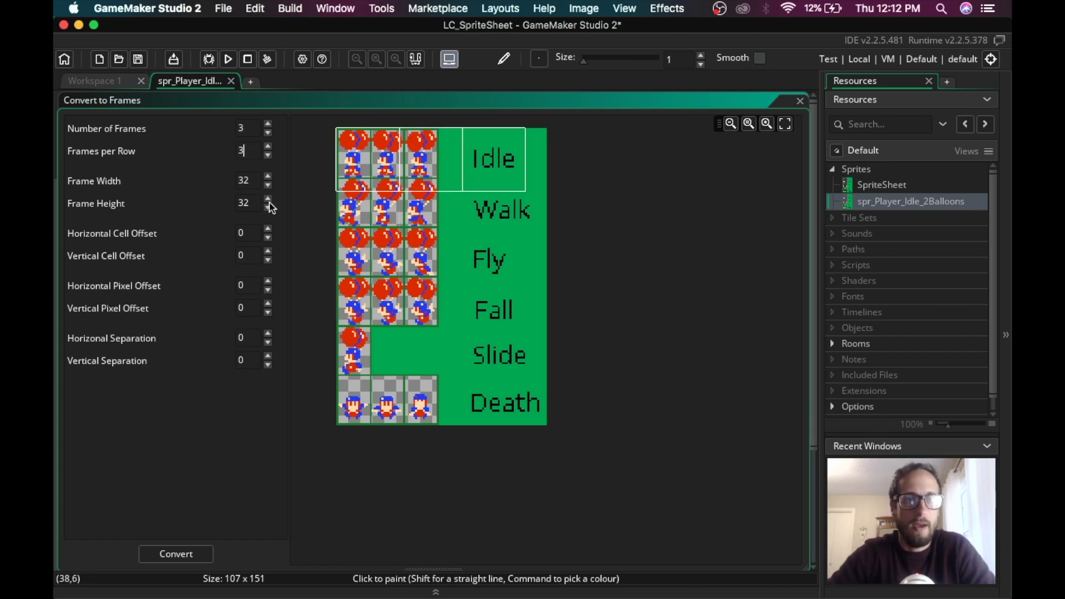
click(238, 180)
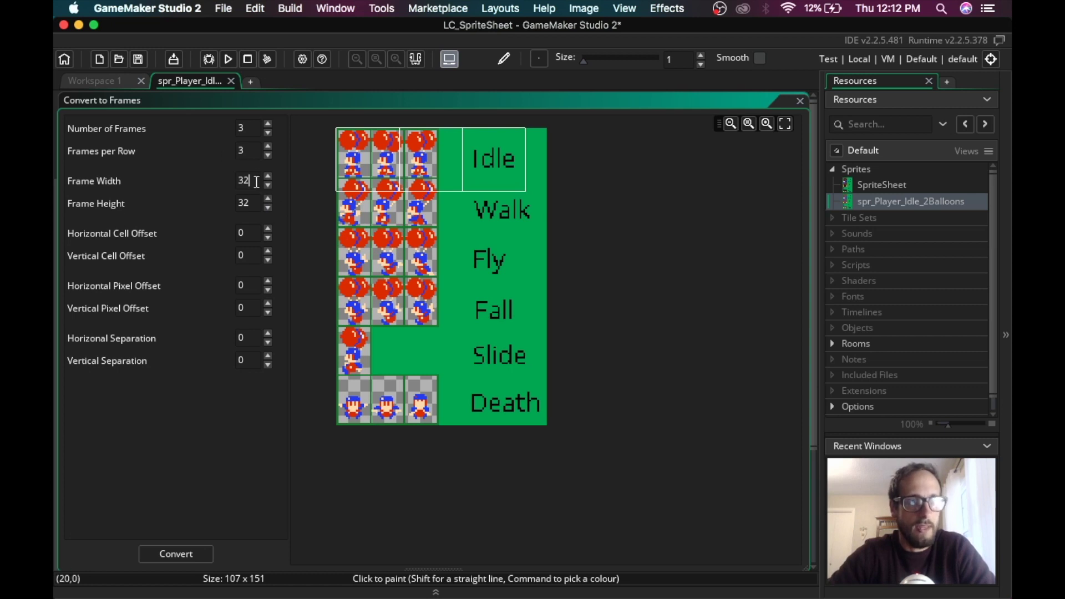
key(Delete)
key(Delete)
text(16)
key(Tab)
text(24)
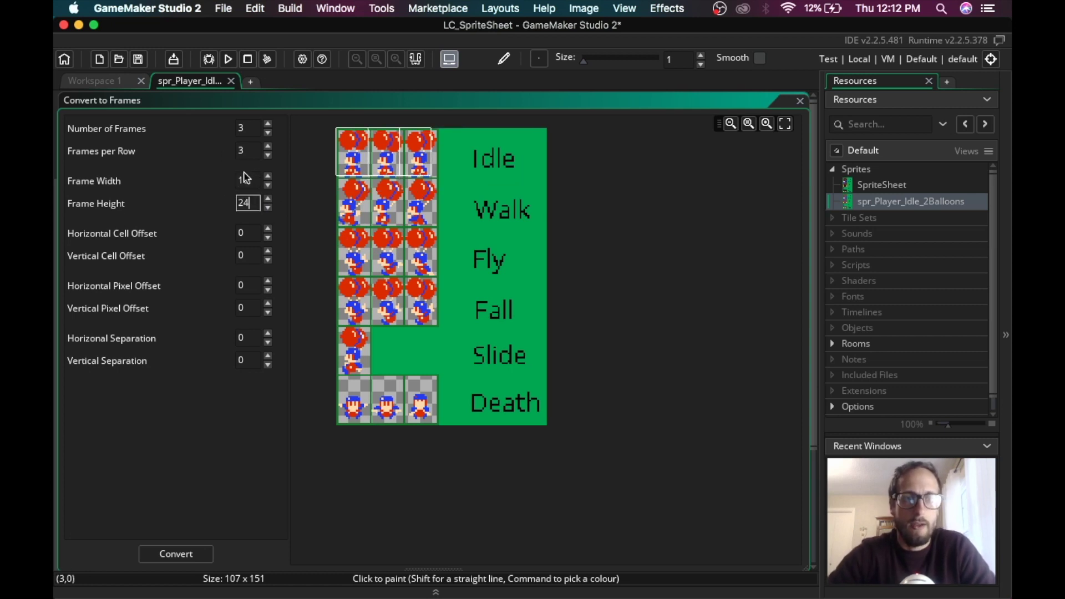
Step: Try a horizontal cell offset of 1, horizontal pixel offset of 3 and horizontal separation of 3, resetting each to 0
scroll(319, 164, up, 3)
scroll(319, 164, up, 3)
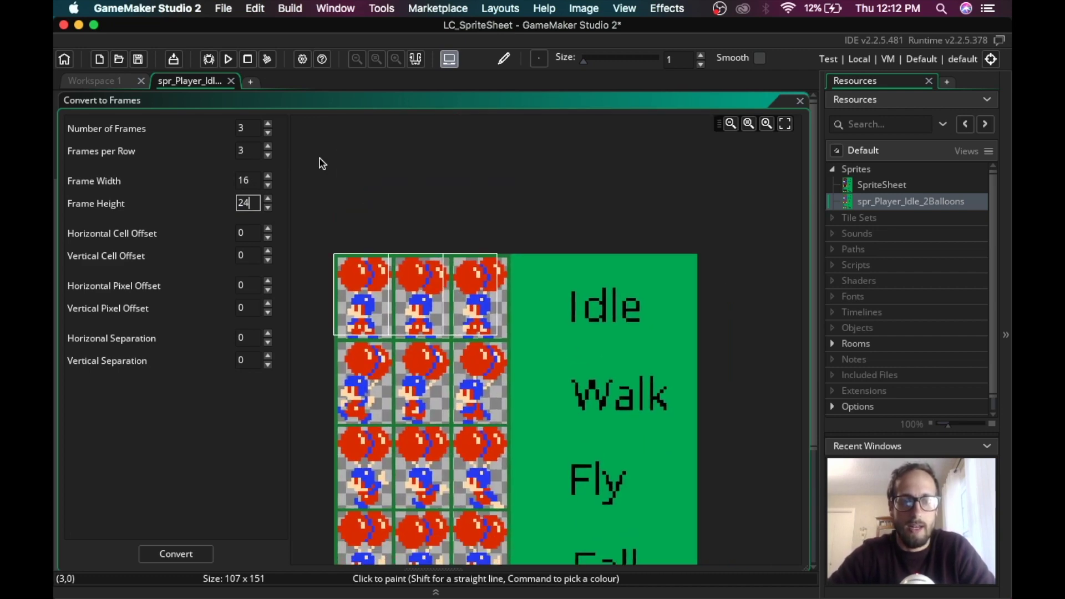
scroll(320, 163, up, 2)
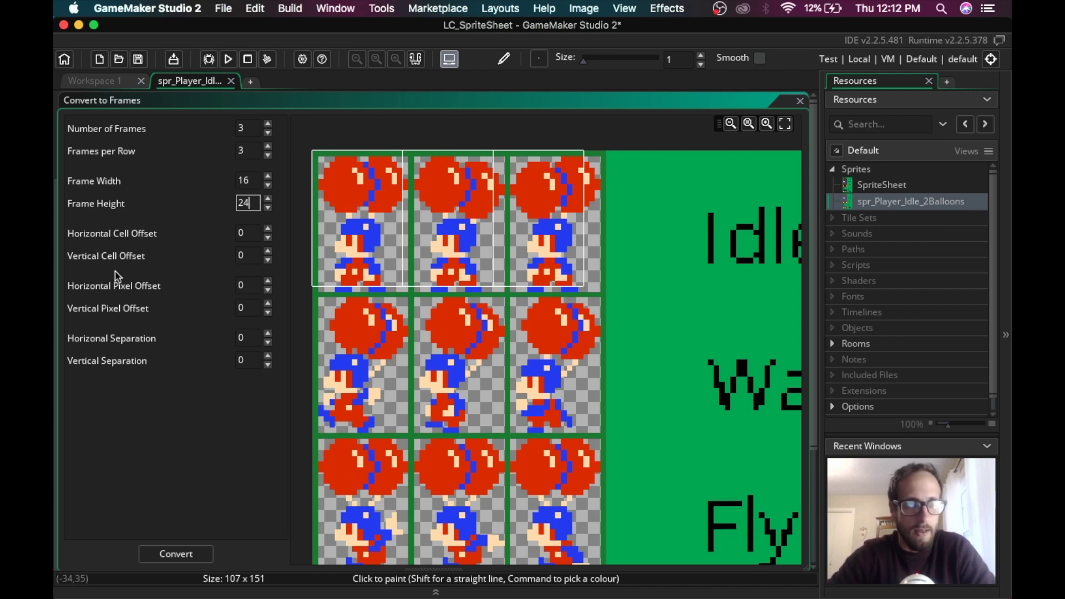
click(267, 229)
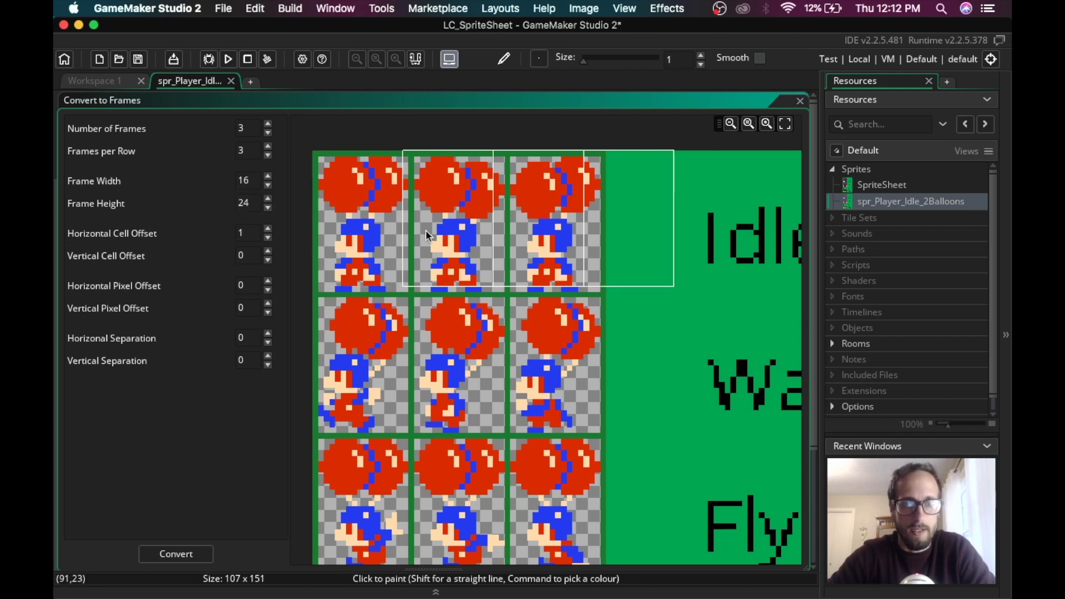
click(268, 237)
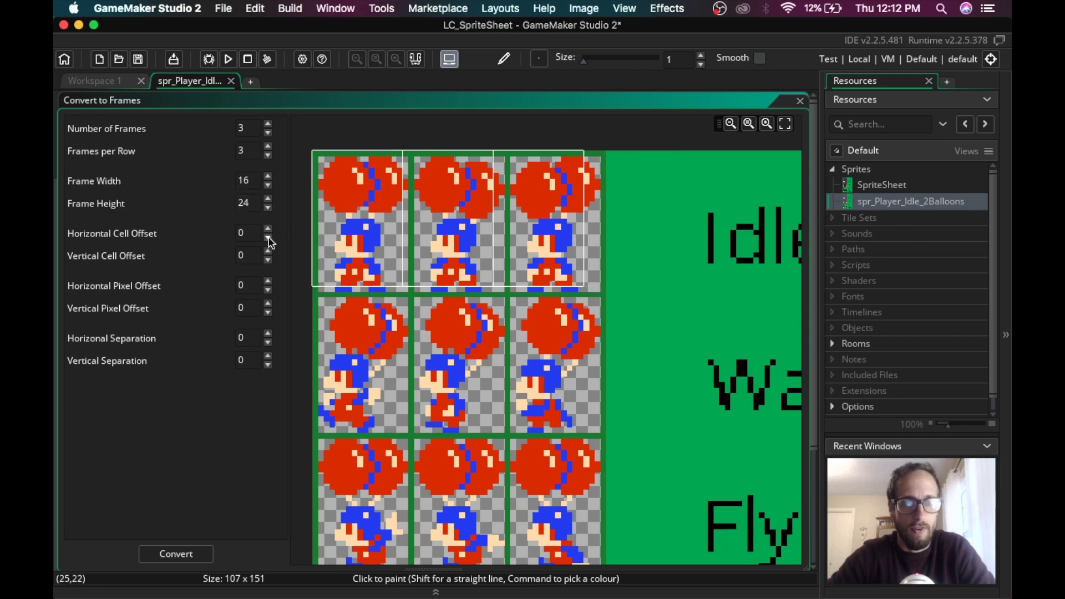
click(267, 281)
click(267, 281)
click(267, 281)
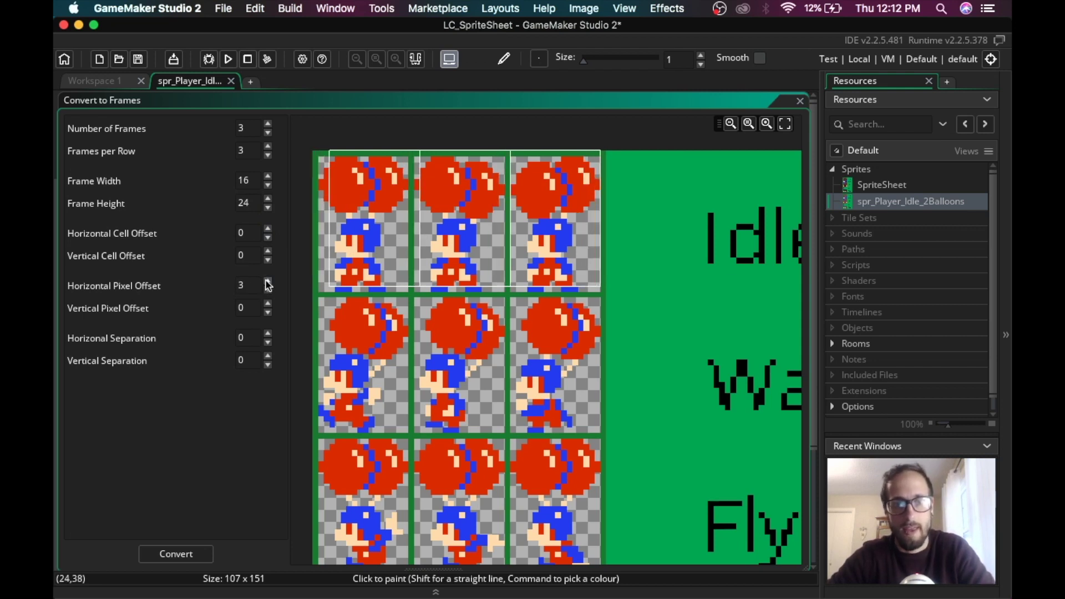
click(268, 290)
click(268, 290)
click(268, 290)
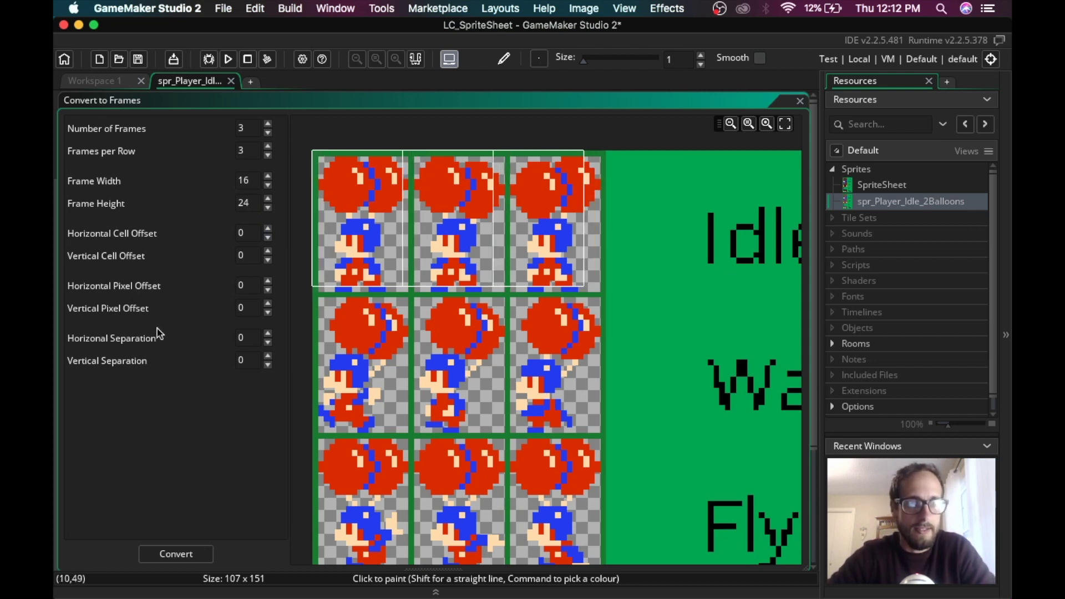
click(268, 334)
click(267, 334)
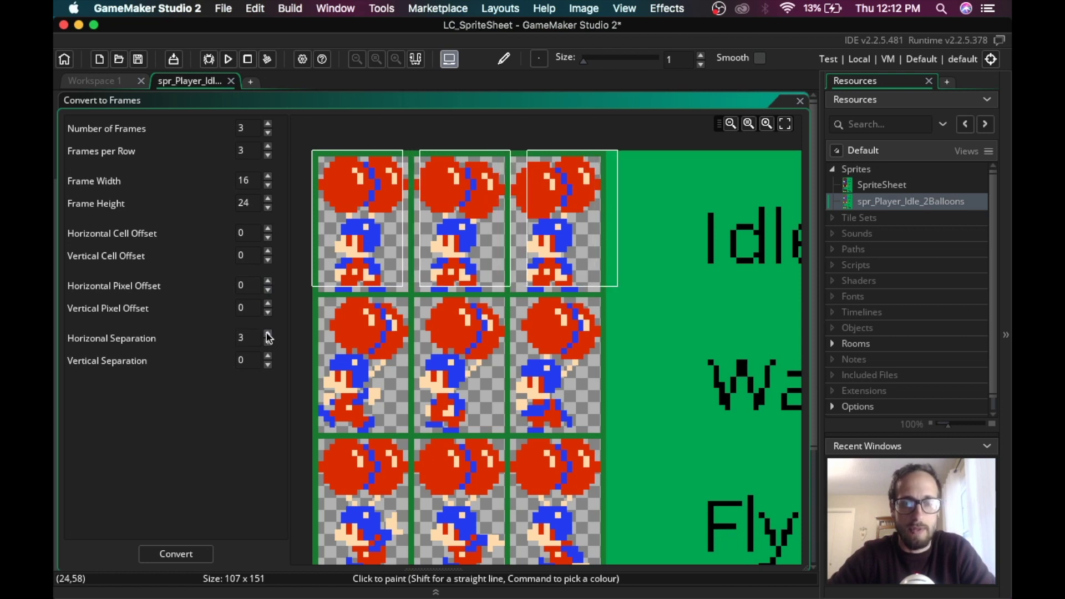
click(268, 343)
click(268, 342)
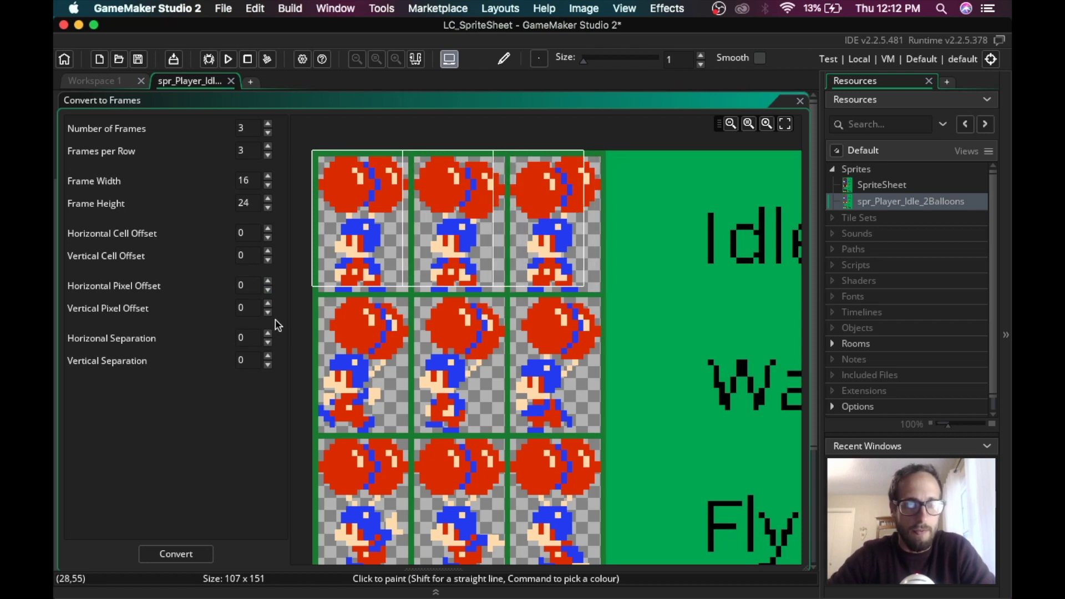
Step: Align the frame grid with the Idle row using horizontal and vertical pixel offsets of 1 and a horizontal separation of 1
click(268, 282)
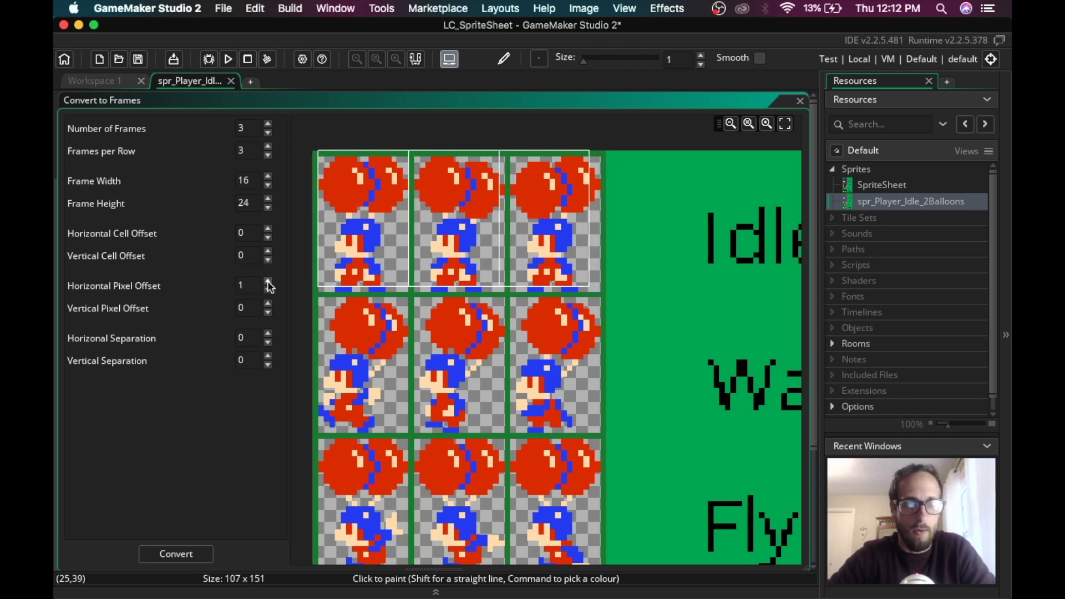
click(268, 304)
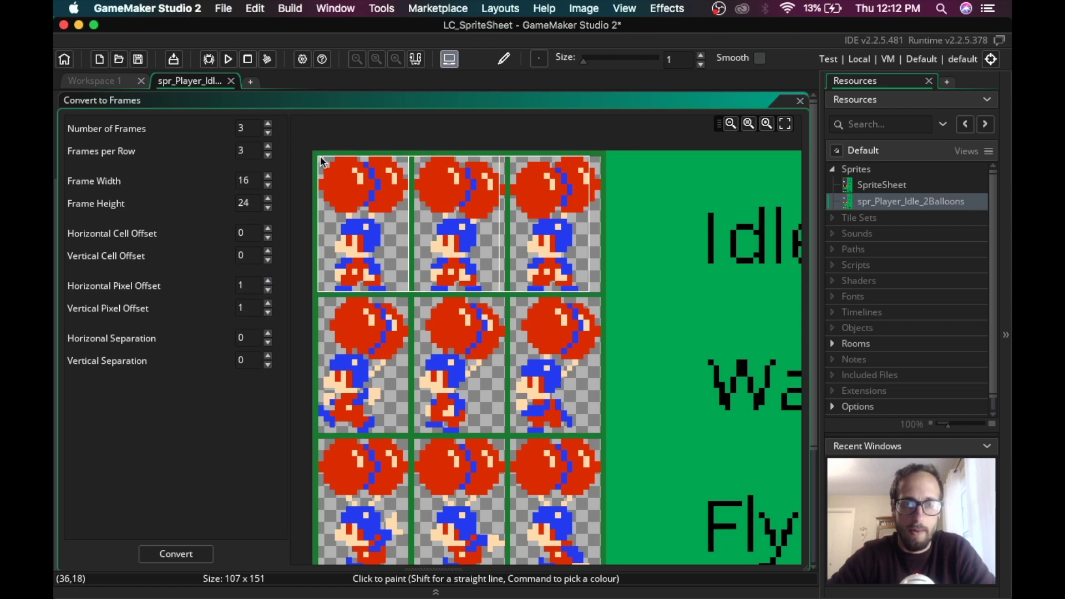
mouse_move(320, 162)
mouse_down()
mouse_move(474, 346)
mouse_move(388, 179)
mouse_move(333, 177)
mouse_move(322, 160)
mouse_up()
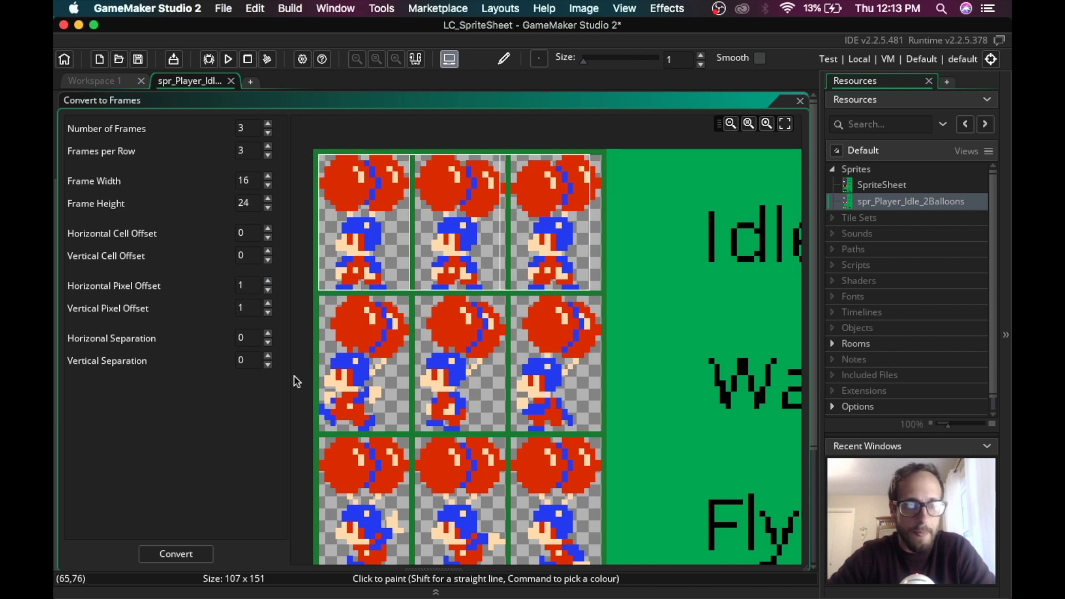
click(268, 333)
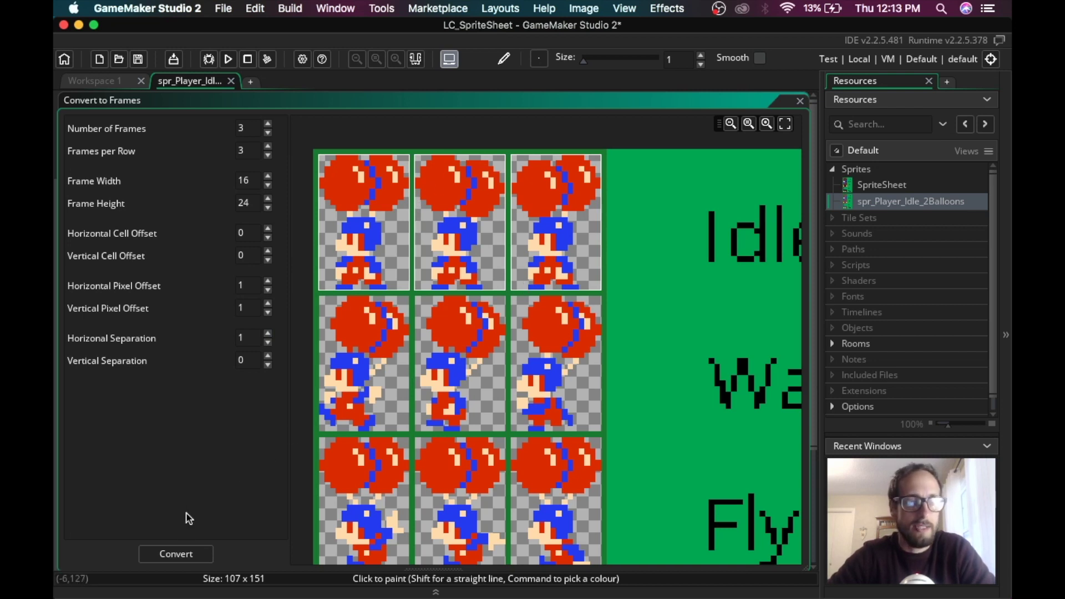
Step: Convert the Idle row to frames, replacing the existing sprite frames, and play the animation
click(178, 552)
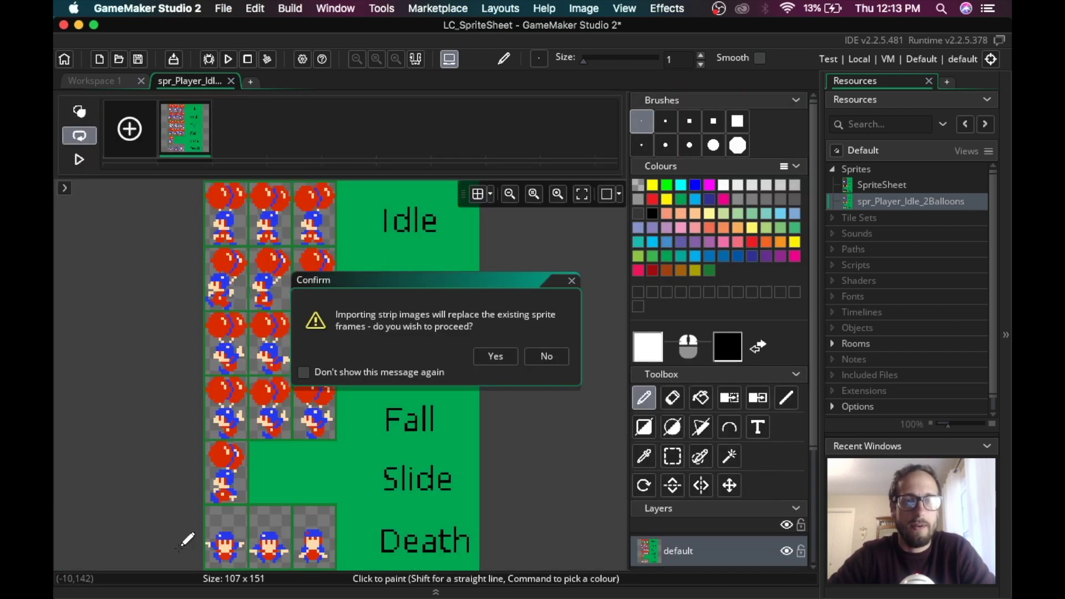
click(491, 357)
click(79, 160)
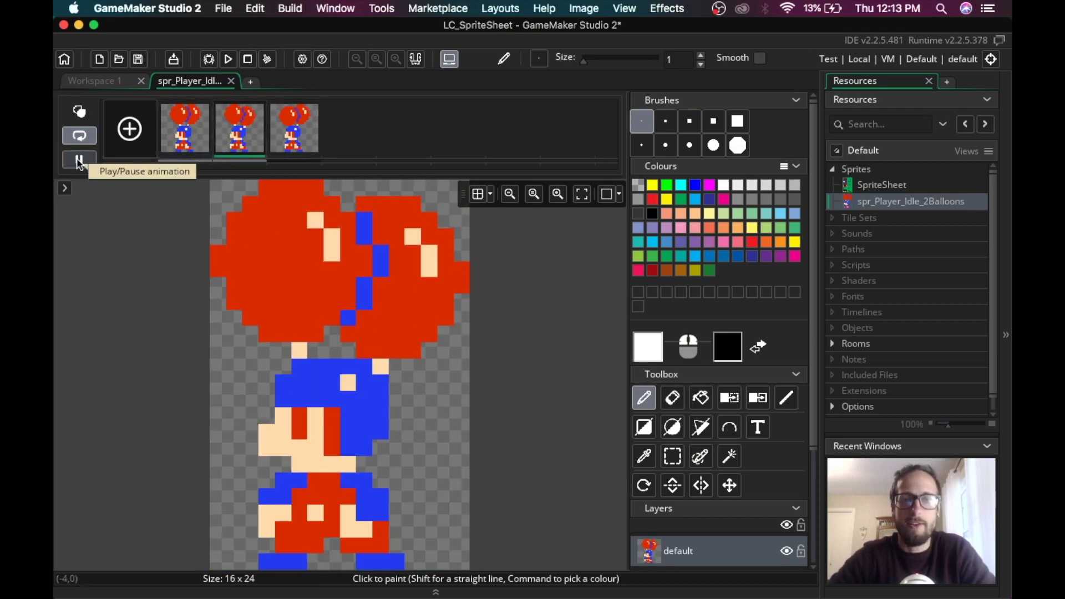